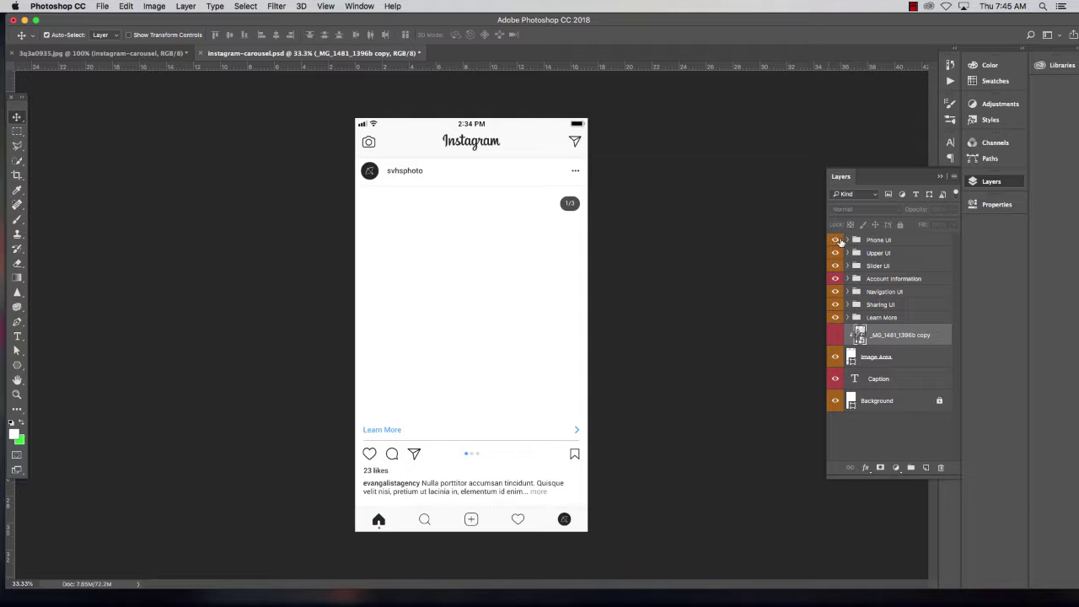
# Try a violet colour label on the Phone UI group, then set it back to orange.
pyautogui.rightClick(836, 242)
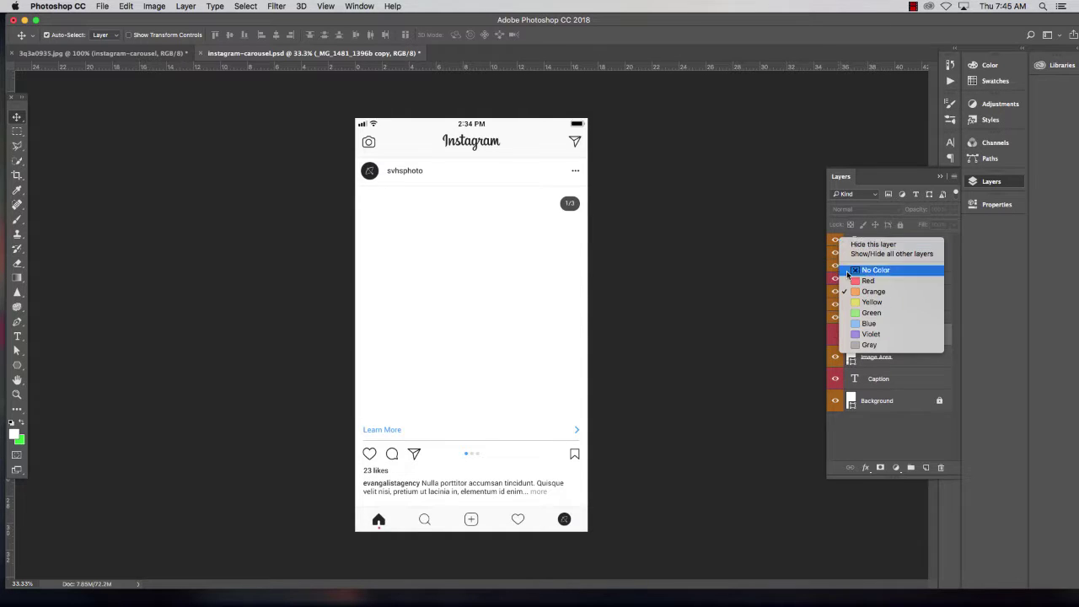
pyautogui.click(871, 335)
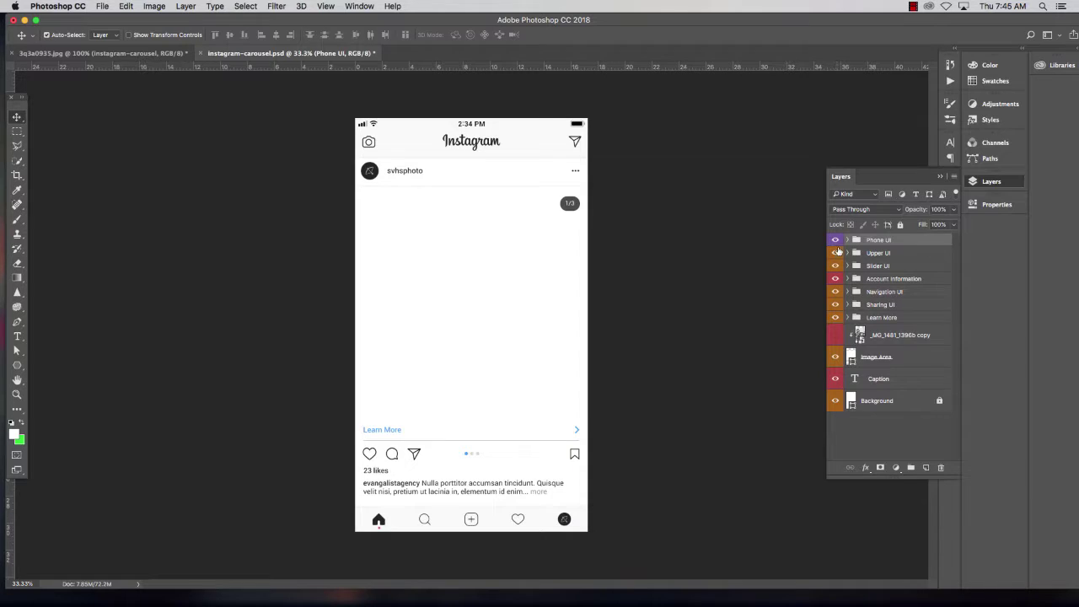
pyautogui.rightClick(840, 245)
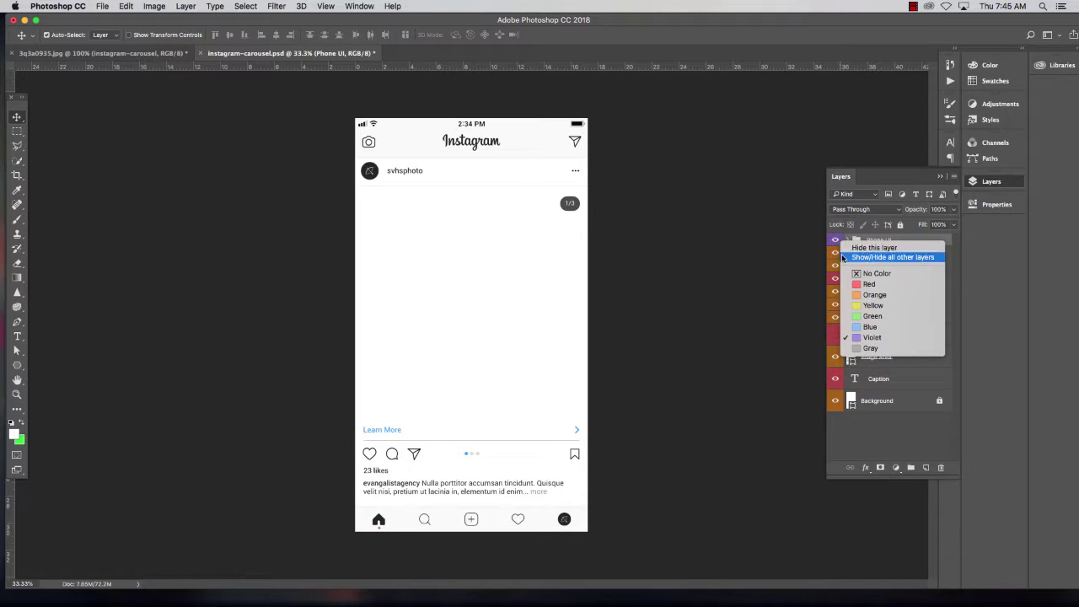
pyautogui.click(872, 292)
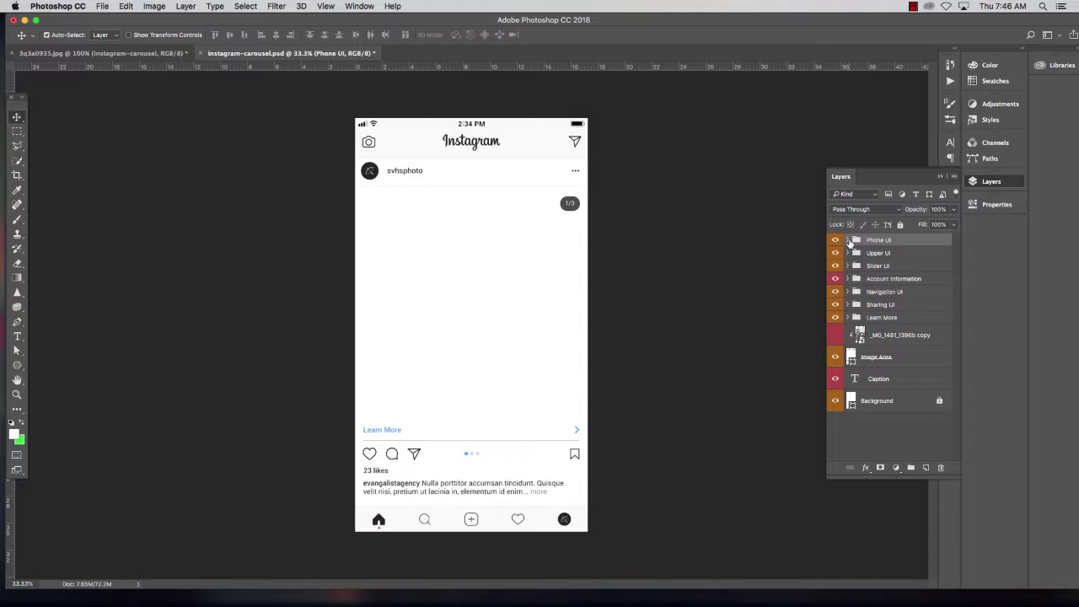
# Inside the Phone UI group, toggle the Cellular Signal, Wifi Signal and battery icons' visibility.
pyautogui.click(847, 240)
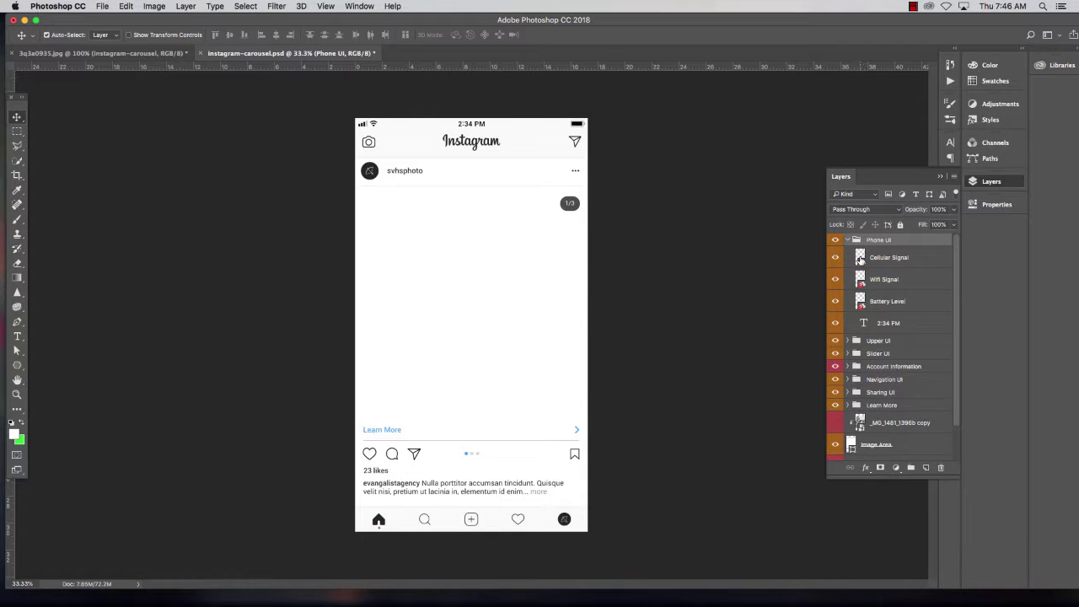
pyautogui.click(835, 258)
pyautogui.click(836, 279)
pyautogui.click(835, 301)
pyautogui.click(835, 302)
pyautogui.click(847, 240)
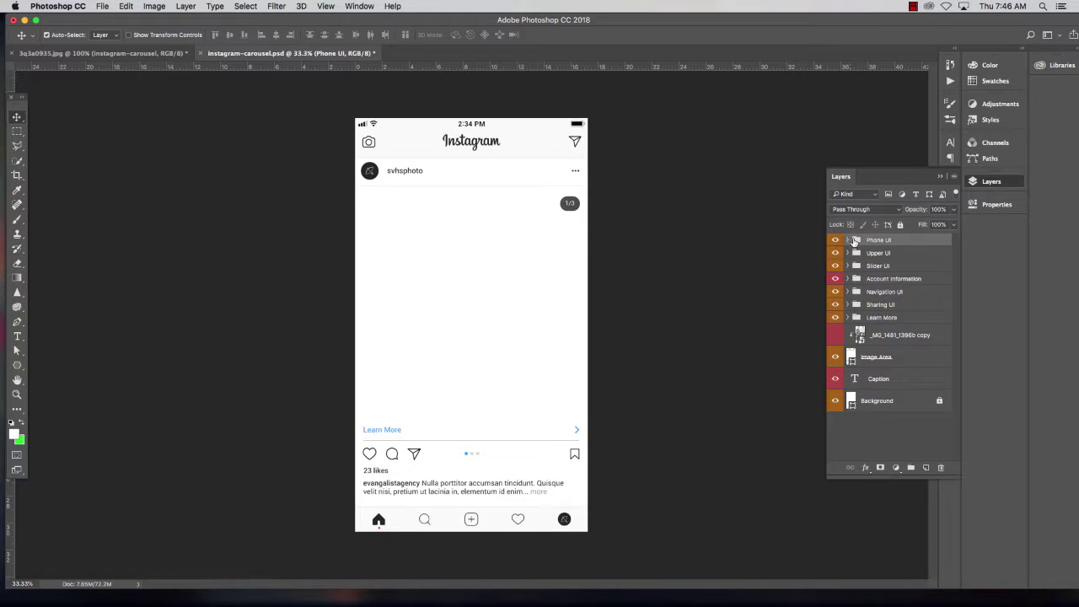
# Toggle the Account Information layers off and on, including the profile avatar.
pyautogui.click(835, 279)
pyautogui.click(835, 279)
pyautogui.click(847, 279)
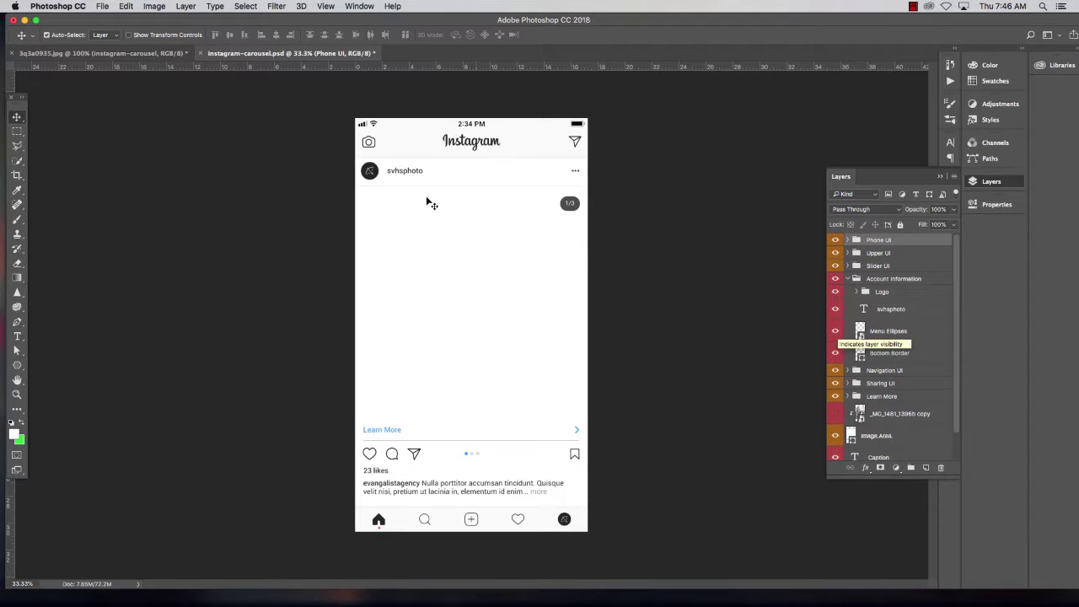
pyautogui.click(835, 292)
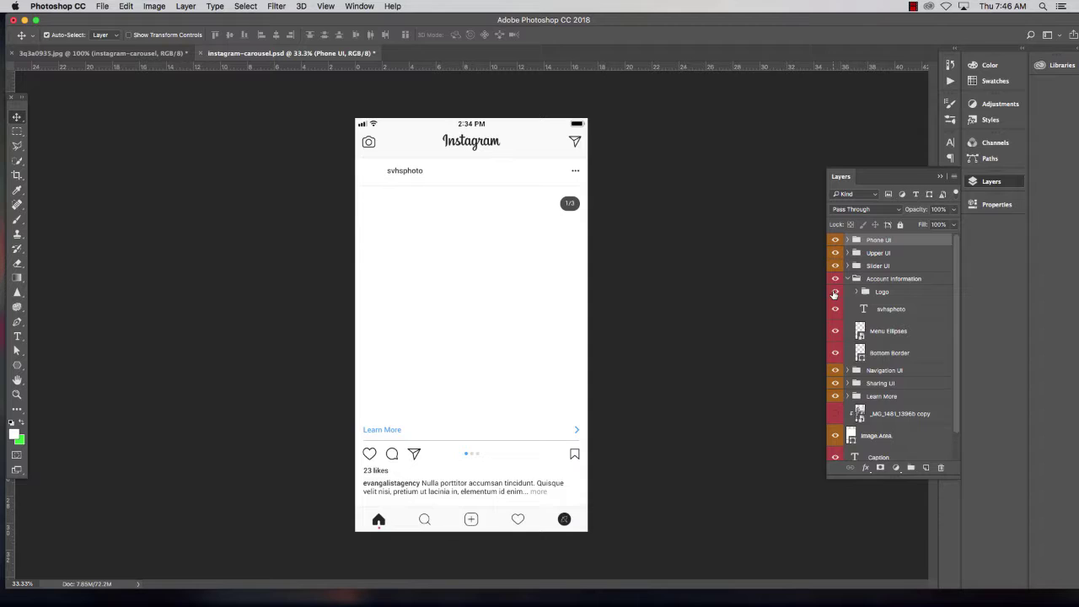
pyautogui.click(835, 292)
pyautogui.click(848, 279)
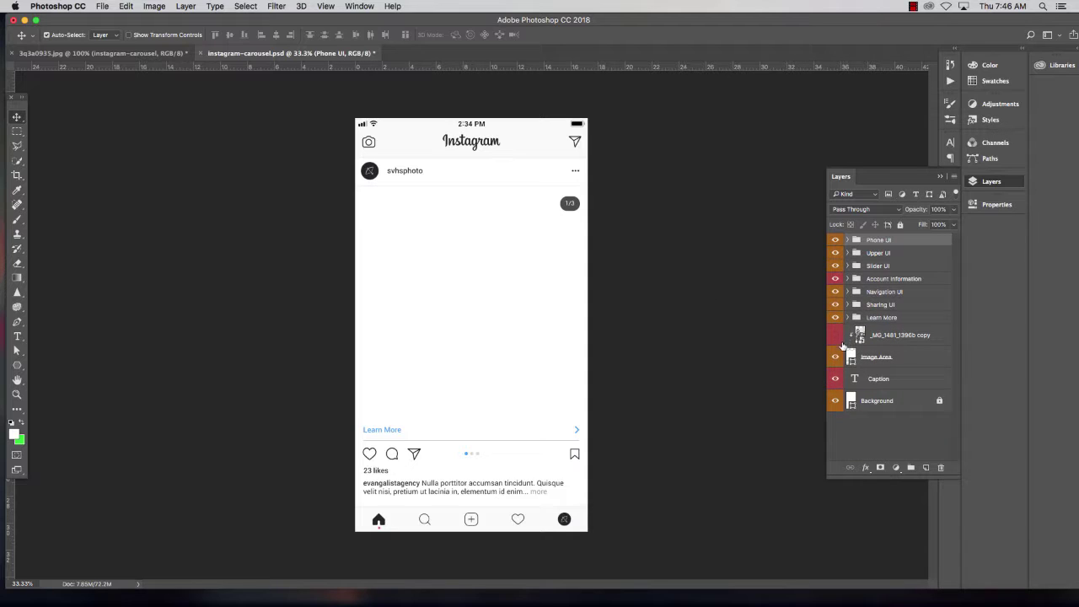
# Flick the Caption layer off and on, then show the _MG_1481_1396b copy portrait layer.
pyautogui.click(836, 382)
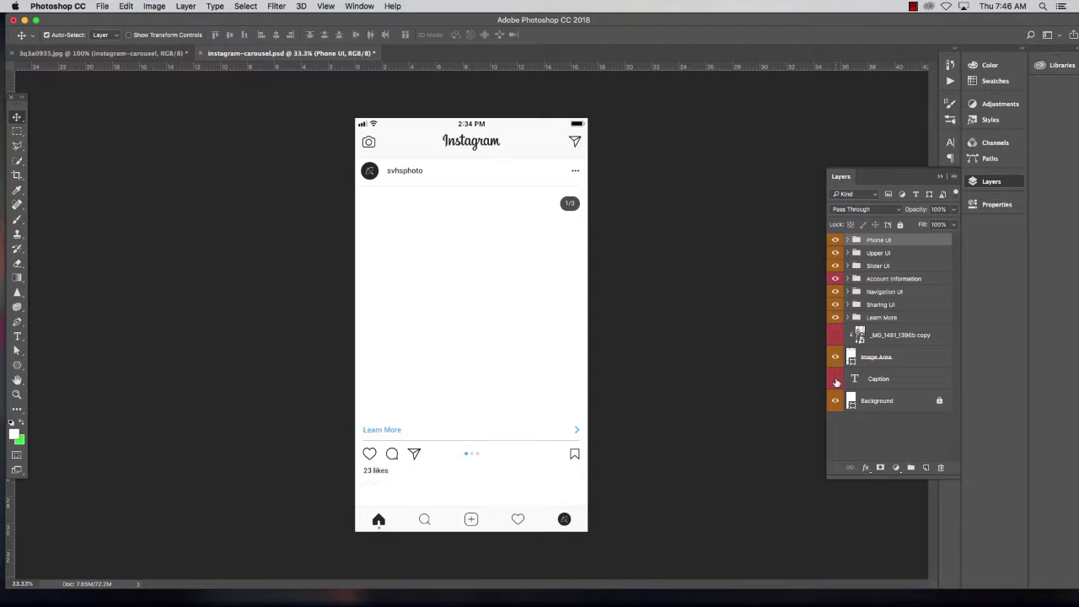
pyautogui.click(835, 381)
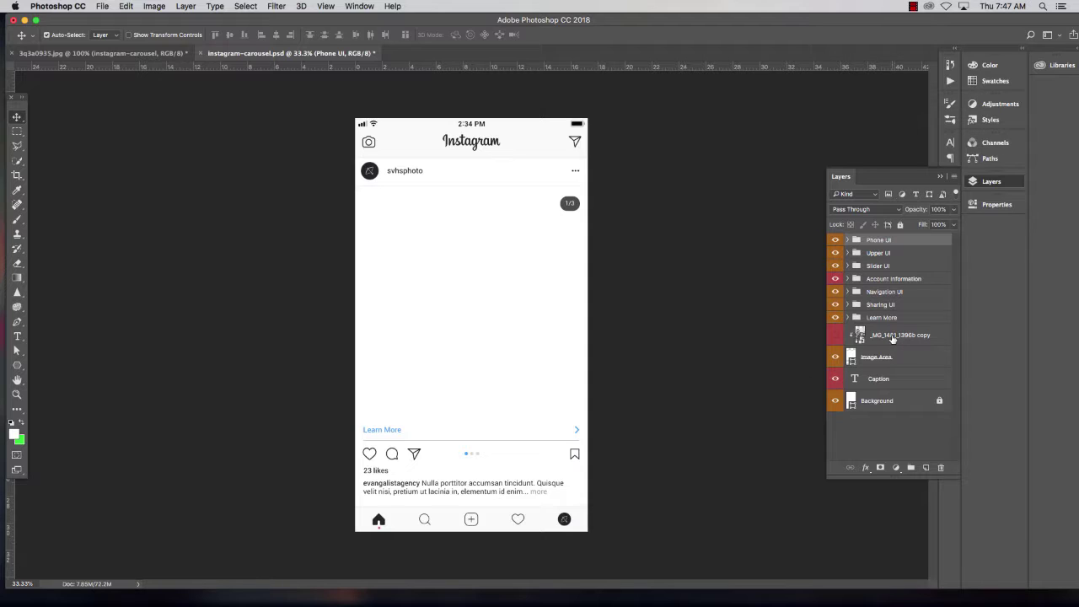
pyautogui.click(836, 337)
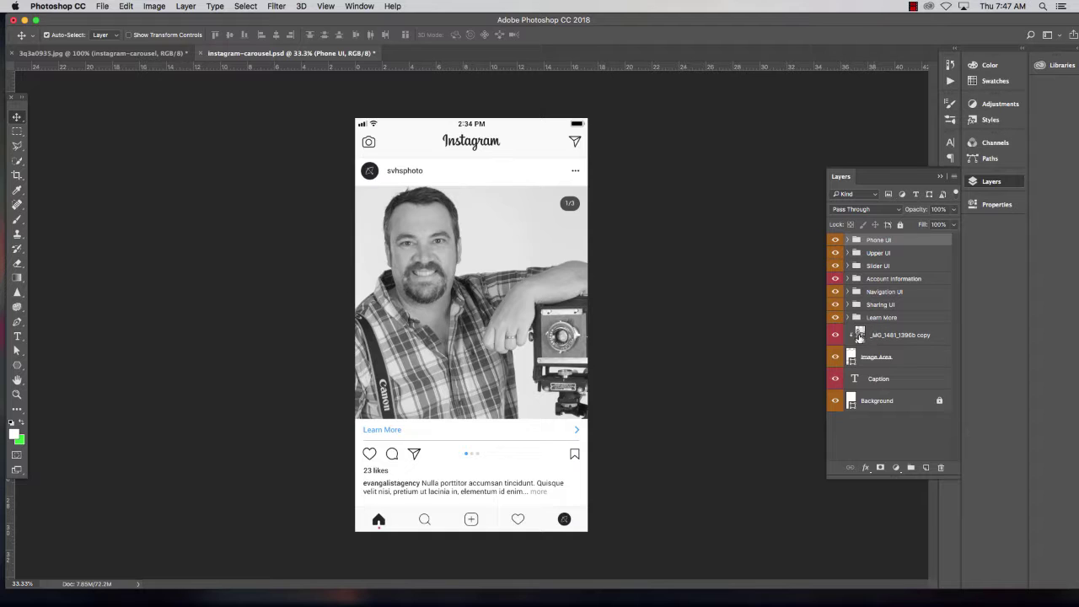
# Release and re-create the portrait's clipping mask, then switch to the 3q3a0935.jpg phone photo.
pyautogui.rightClick(869, 336)
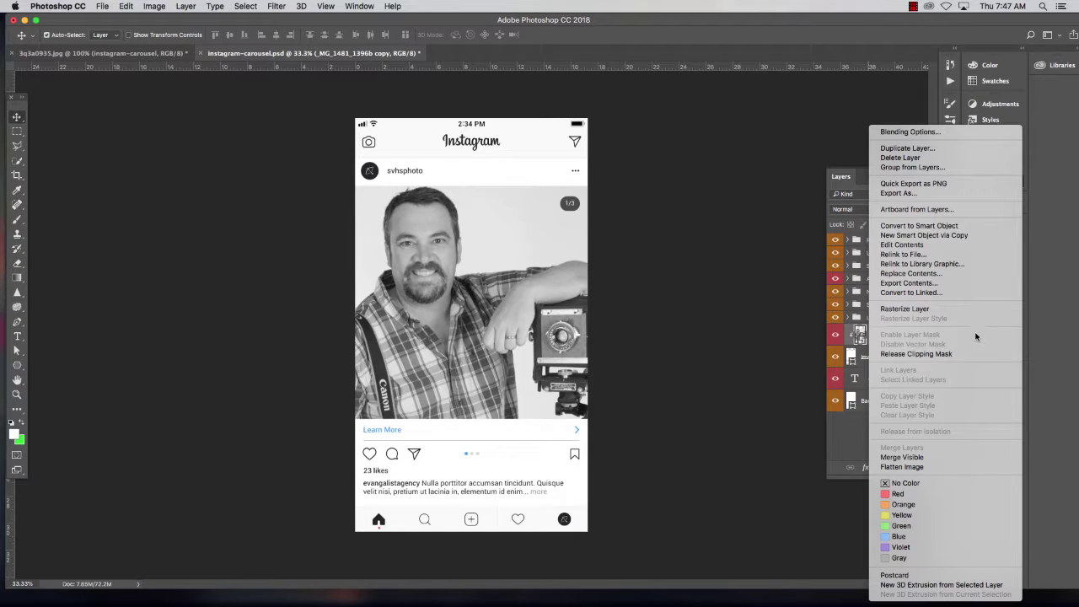
pyautogui.click(948, 353)
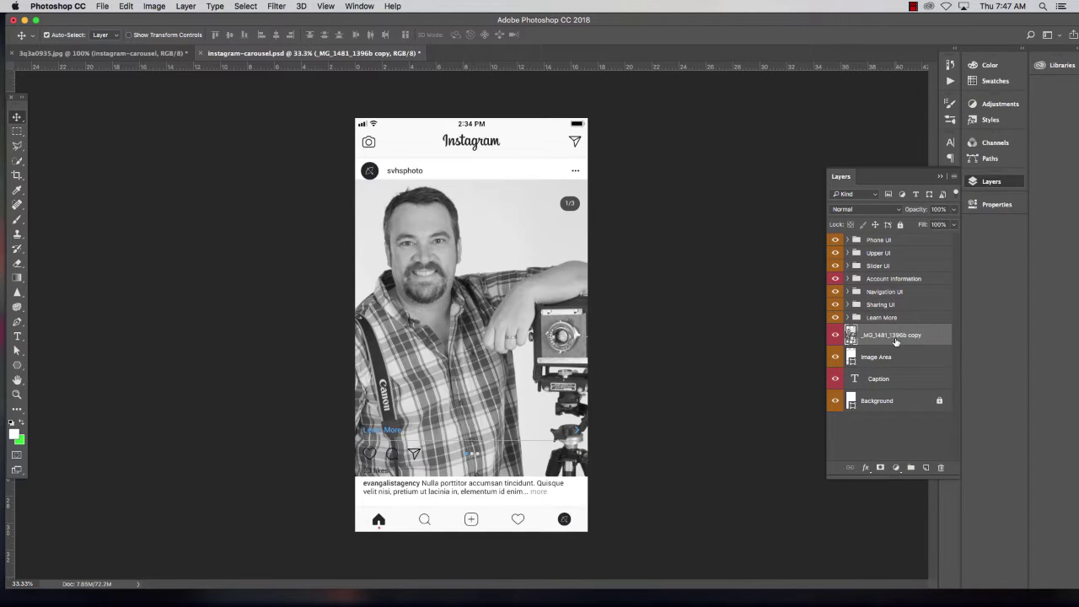
pyautogui.rightClick(888, 337)
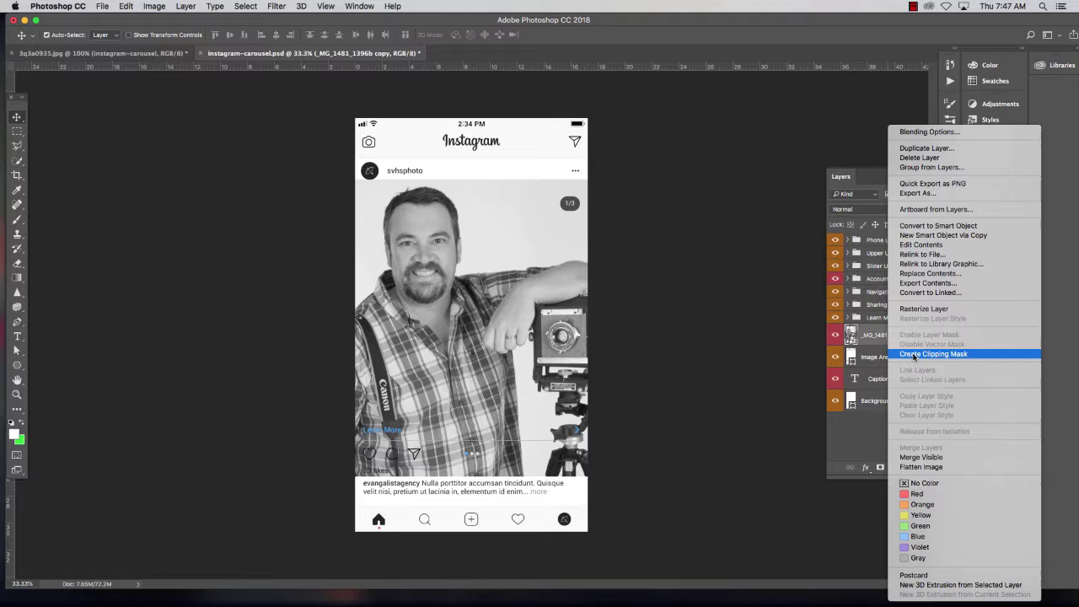
pyautogui.click(914, 355)
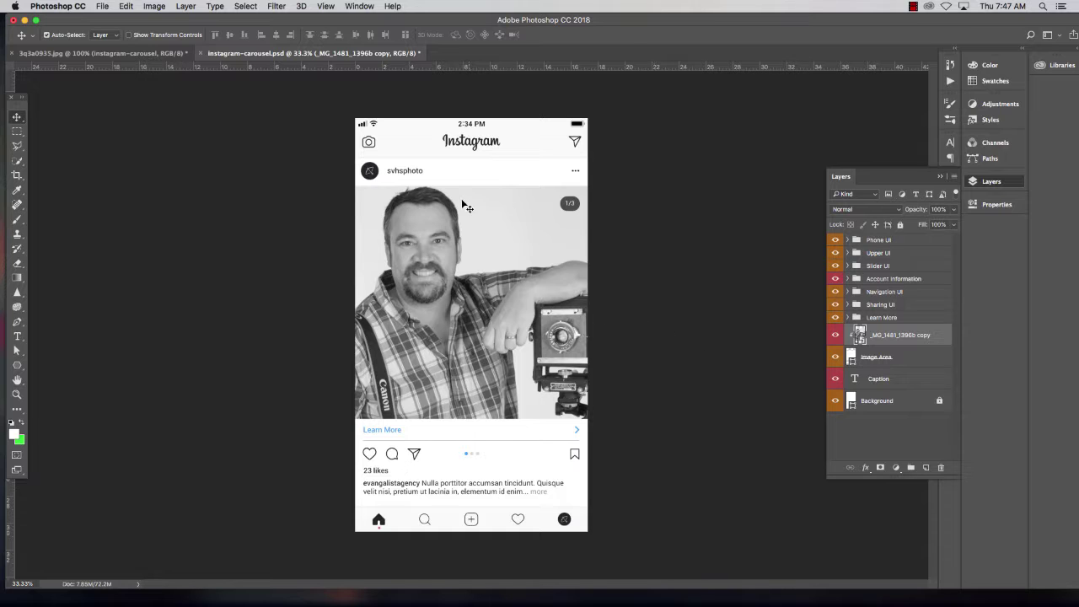
pyautogui.click(165, 56)
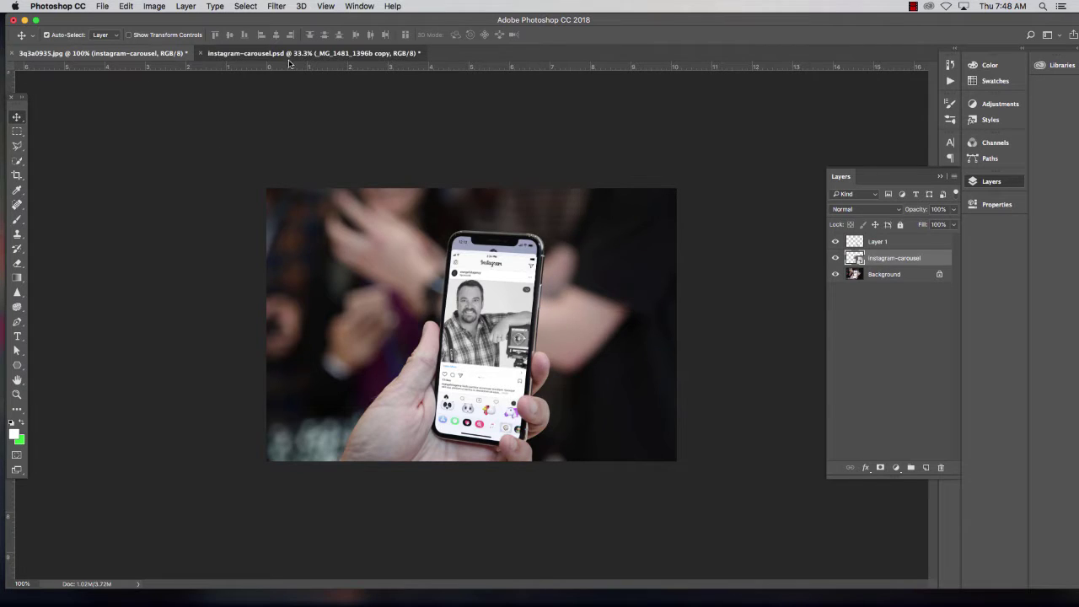
# In the Instagram template, nudge the portrait slightly up and left, then deselect.
pyautogui.click(253, 53)
pyautogui.press('super+a')
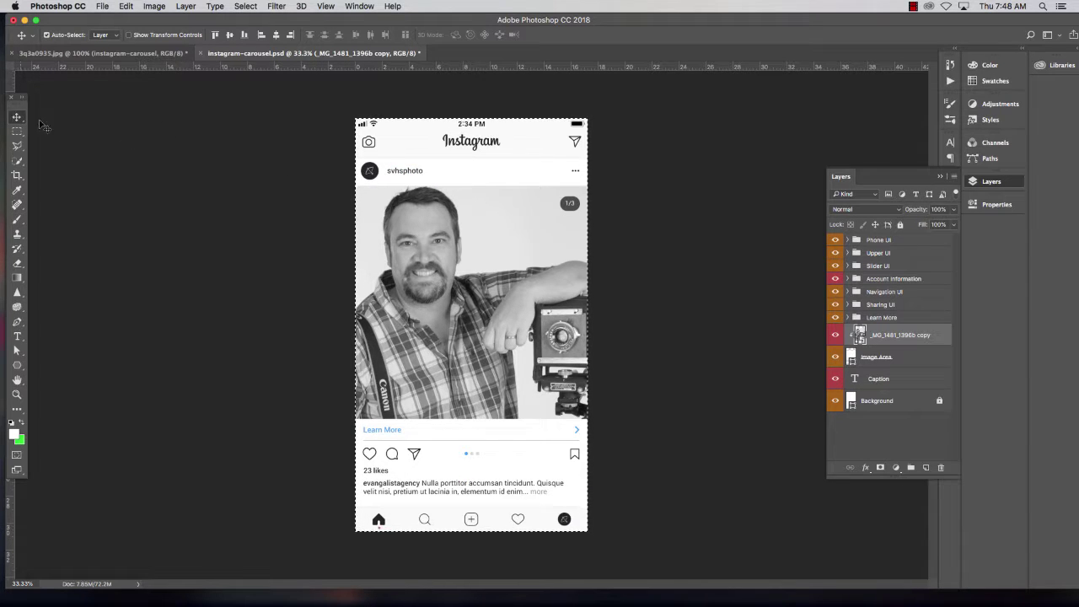
pyautogui.moveTo(478, 207)
pyautogui.mouseDown()
pyautogui.moveTo(325, 207)
pyautogui.moveTo(480, 209)
pyautogui.moveTo(468, 195)
pyautogui.mouseUp()
pyautogui.hotkey('ctrl', 'alt', 'shift', 'a')
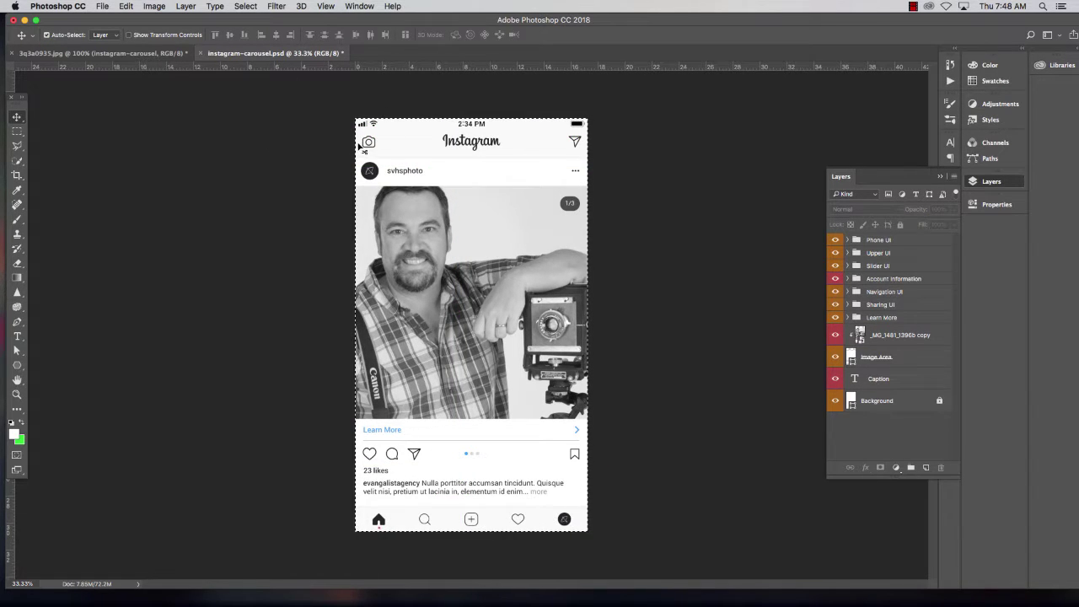
# Back in 3q3a0935.jpg, start a Free Transform on the instagram-carousel layer.
pyautogui.click(109, 53)
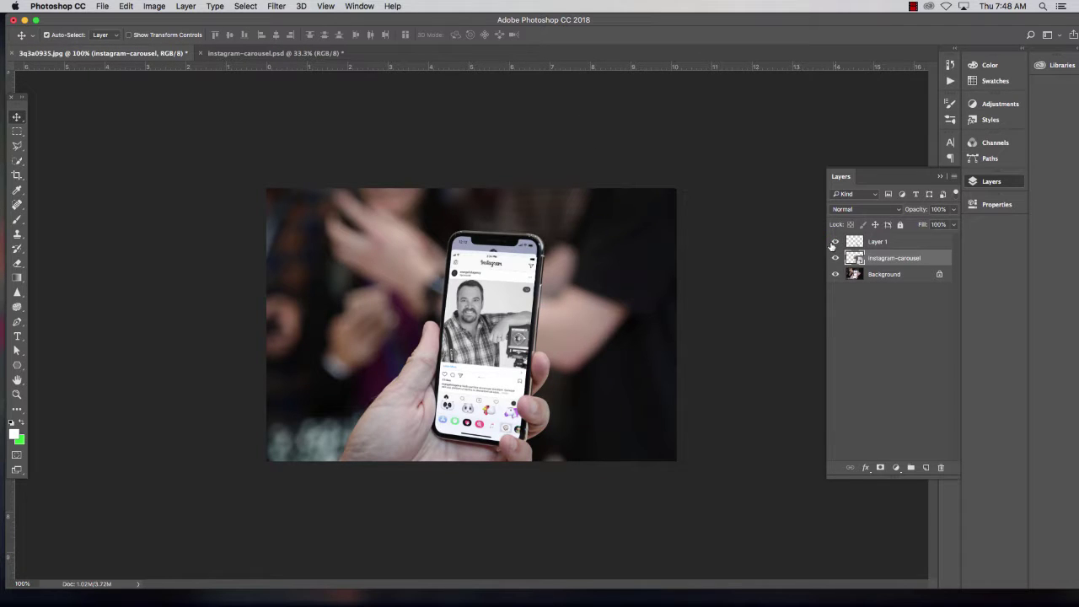
pyautogui.press('super')
pyautogui.press('super+t')
# Apply a Perspective transform, pulling the screenshot's top-left corner to match the phone's tilt.
pyautogui.click(126, 7)
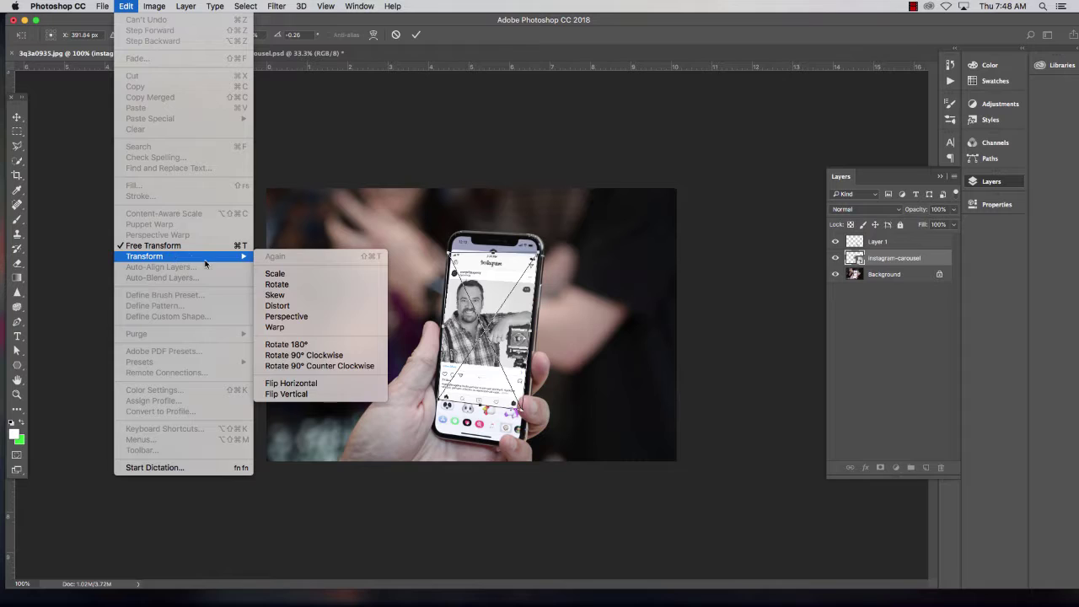
pyautogui.moveTo(238, 258)
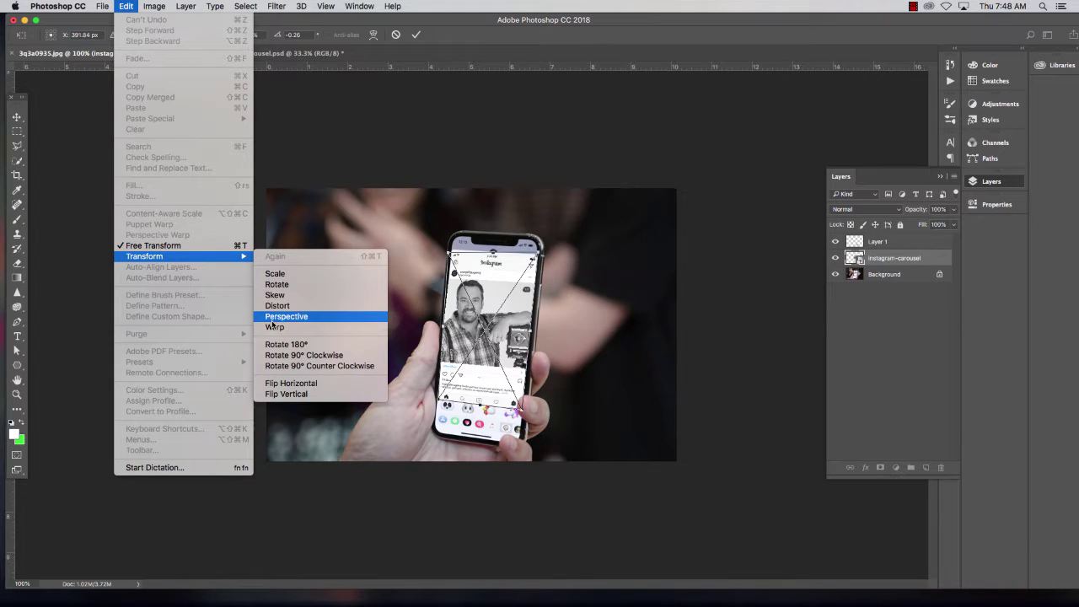
pyautogui.click(271, 320)
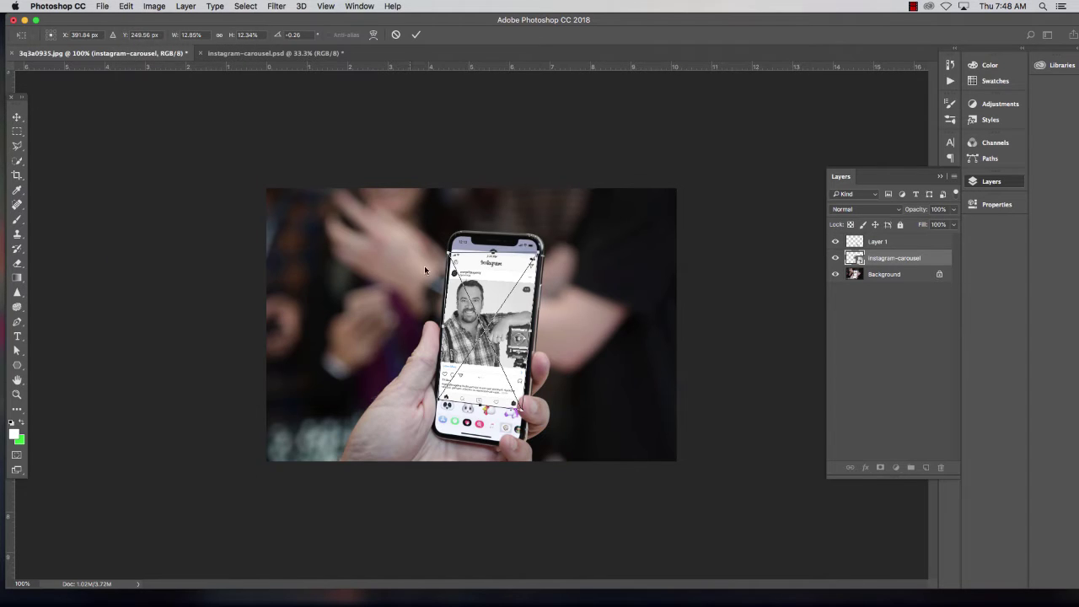
pyautogui.moveTo(450, 252); pyautogui.dragTo(452, 252)
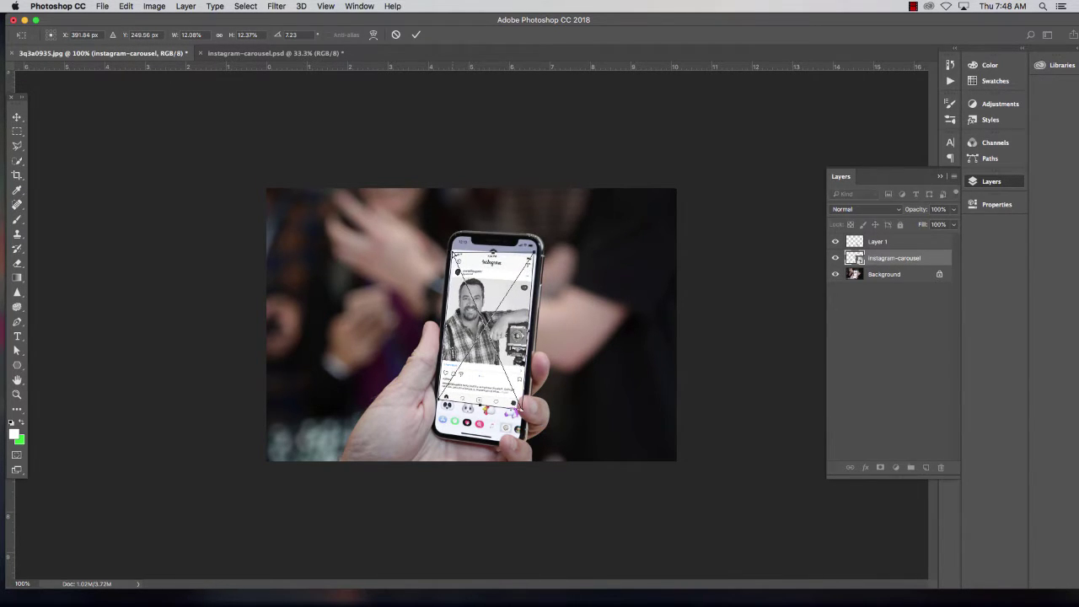
pyautogui.press('Return')
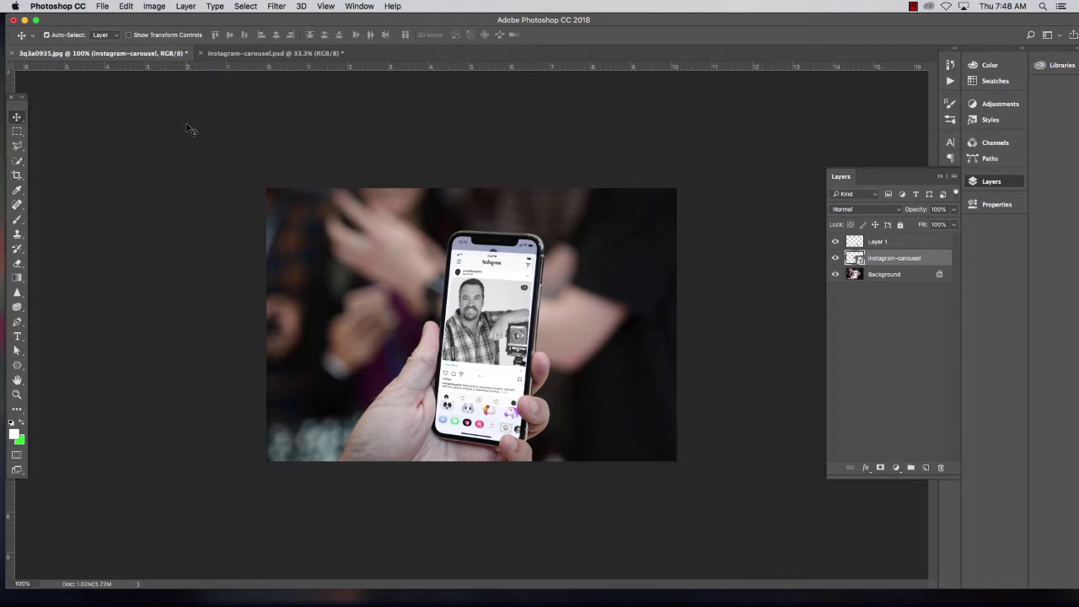
# Warp the screenshot, fitting its top-left and top-right corners and pulling the top edge down.
pyautogui.click(150, 7)
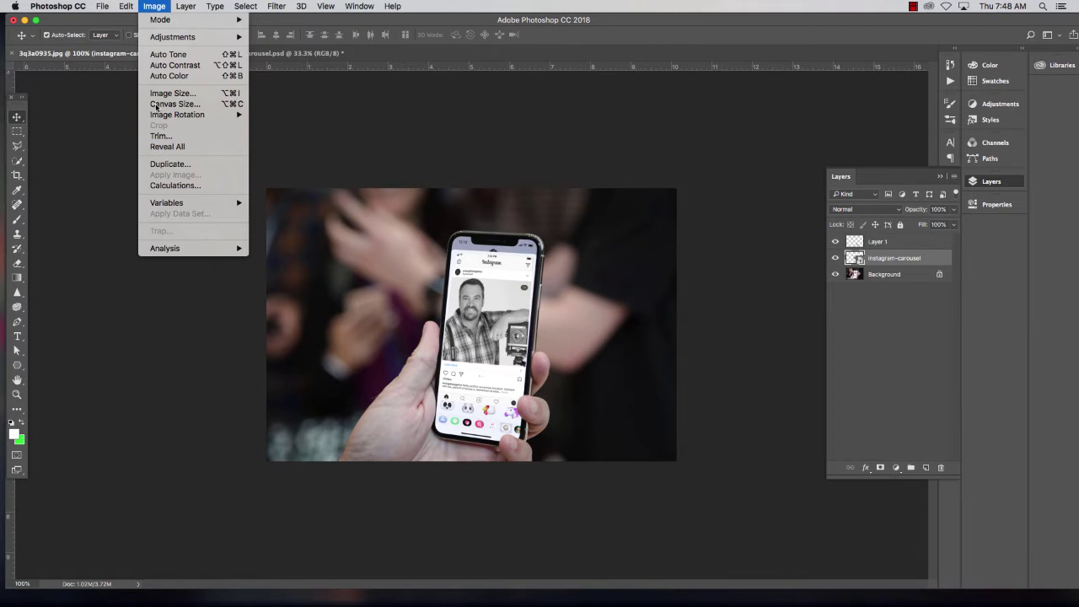
pyautogui.moveTo(124, 7)
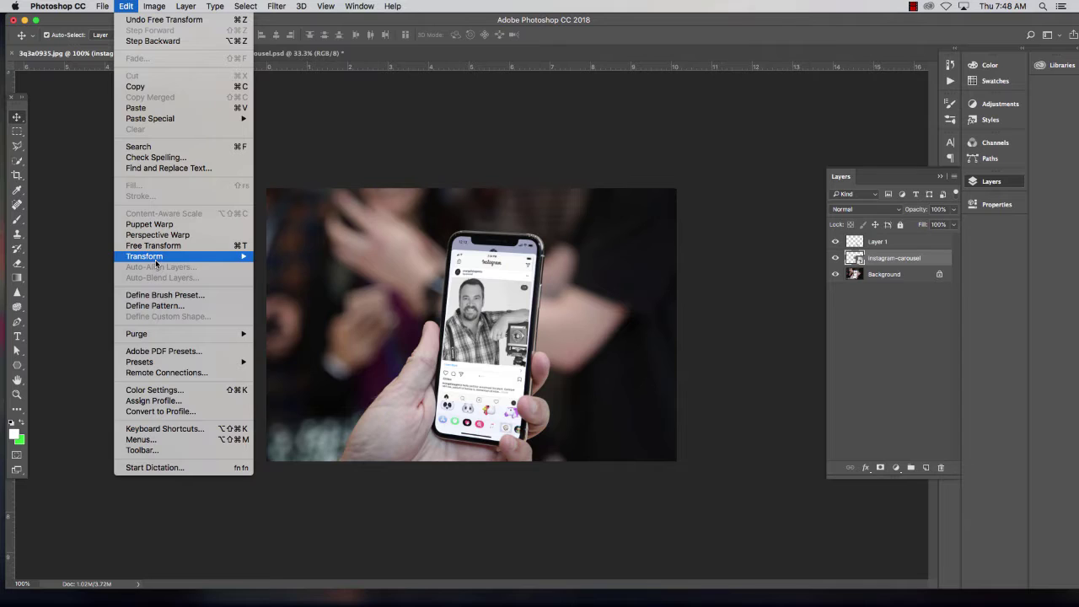
pyautogui.moveTo(160, 258)
pyautogui.click(301, 326)
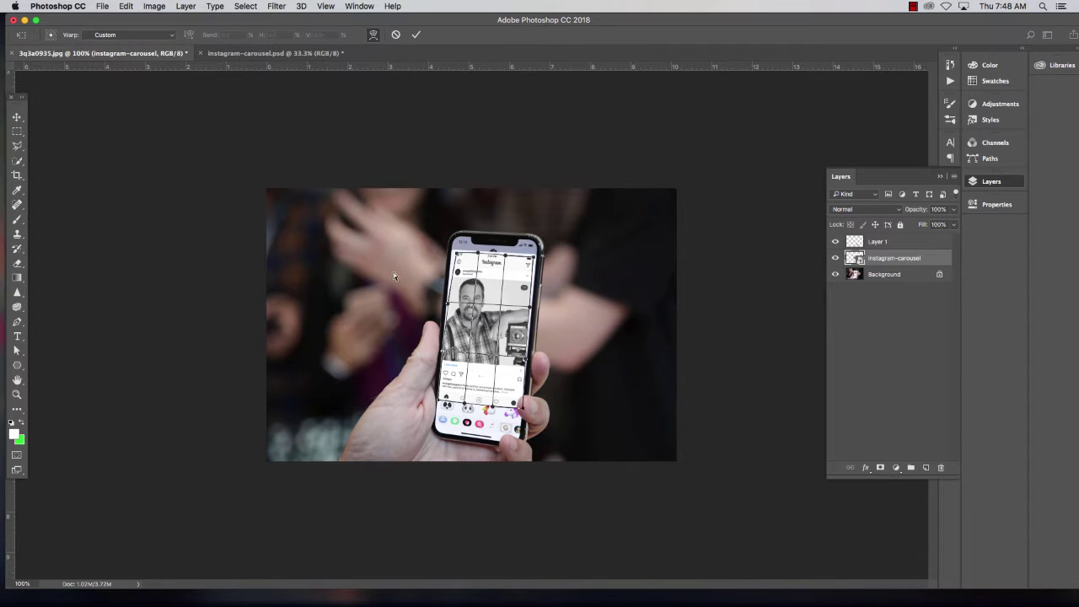
pyautogui.moveTo(455, 255); pyautogui.dragTo(452, 251)
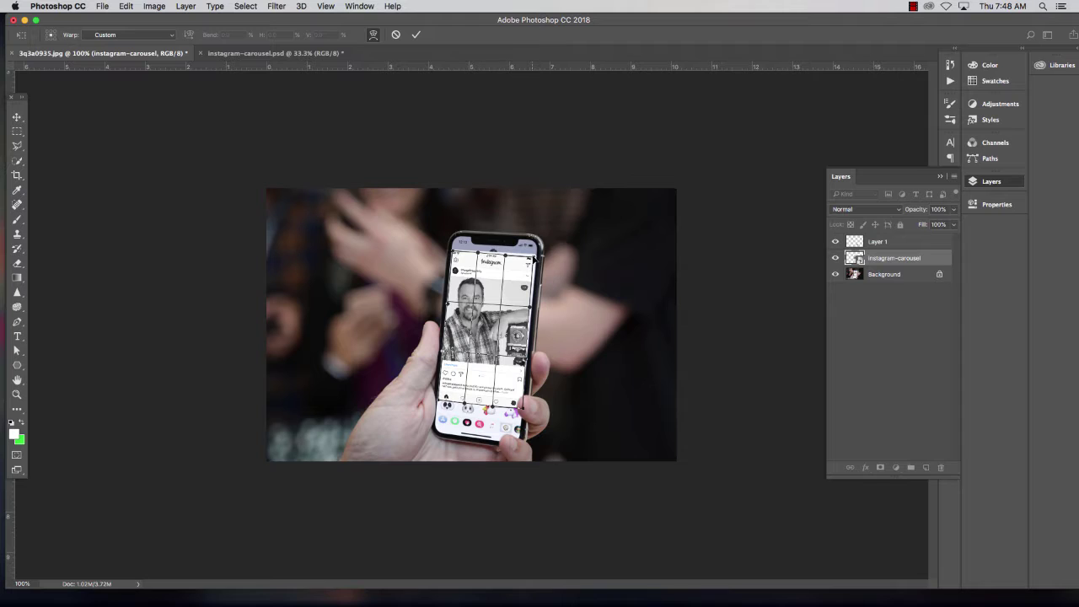
pyautogui.moveTo(533, 260); pyautogui.dragTo(535, 262)
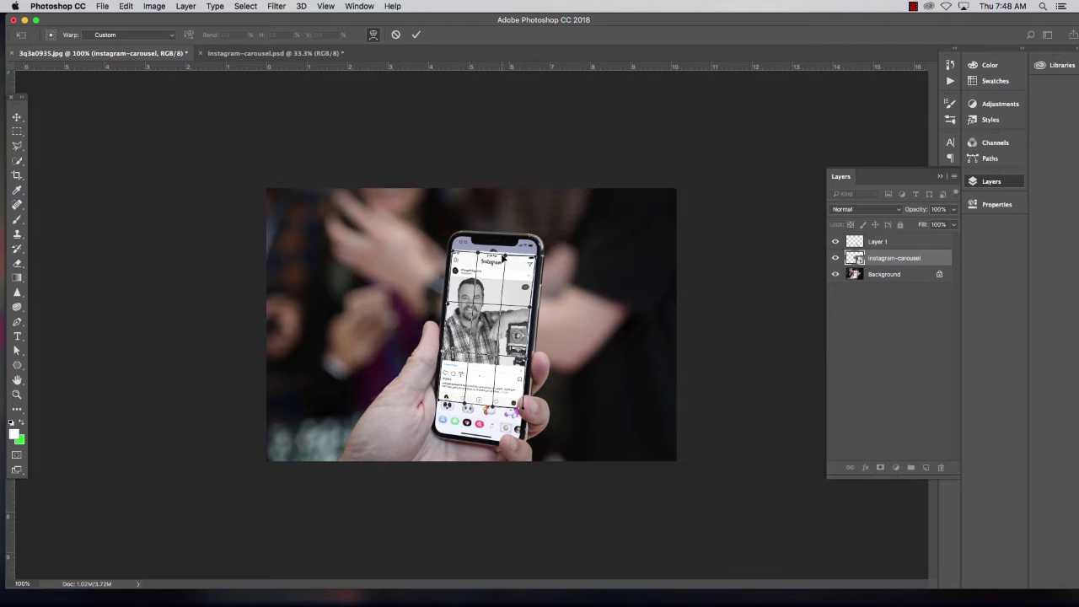
pyautogui.moveTo(504, 255); pyautogui.dragTo(501, 260)
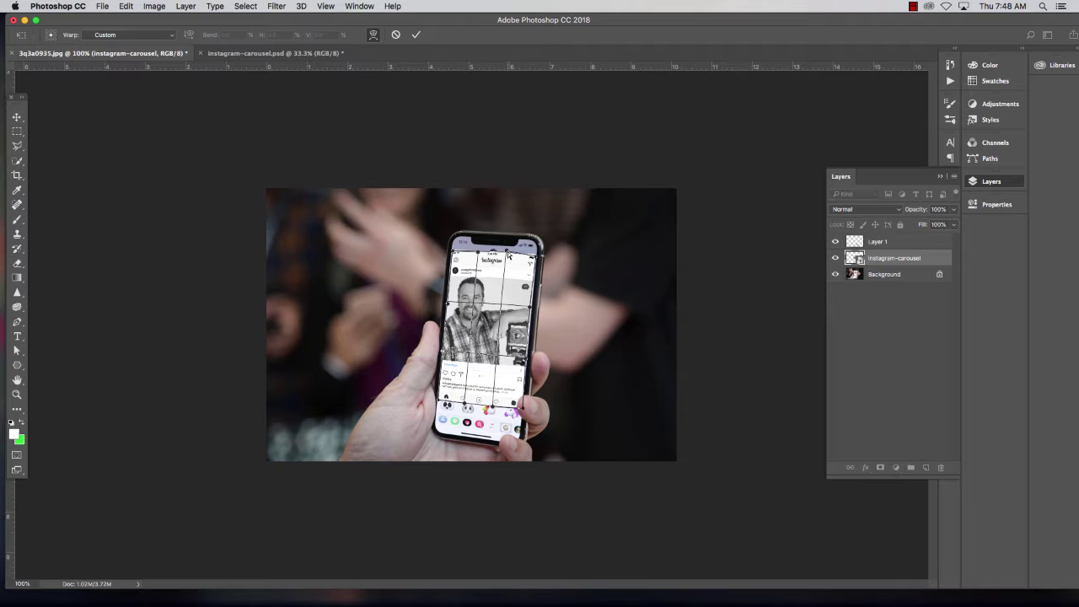
# Commit the warp, hide Layer 1, then Quick Select the thumb on Background and copy it to a new layer.
pyautogui.press('Return')
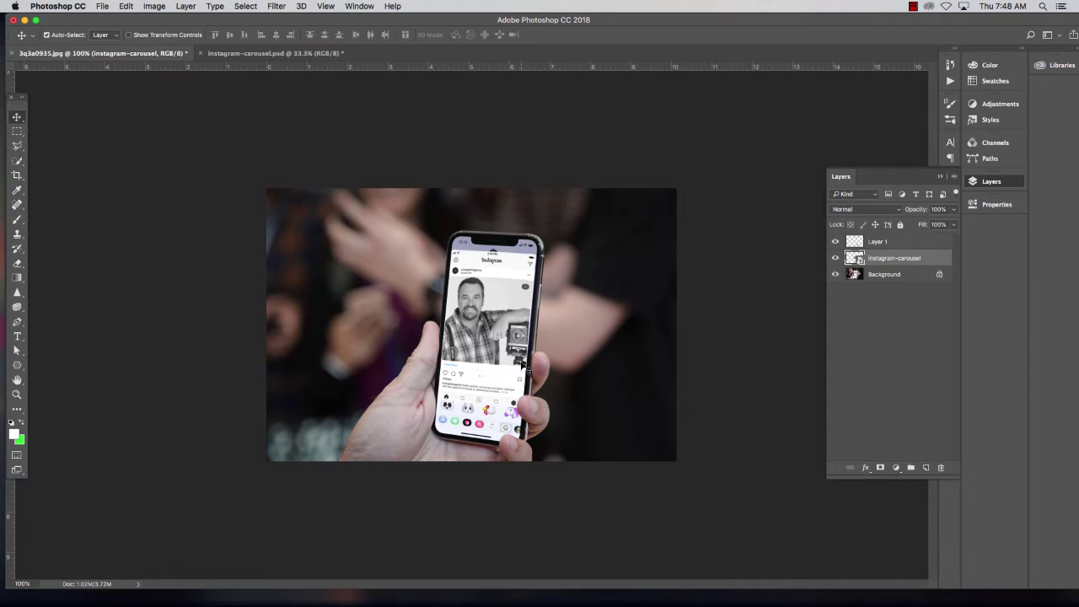
pyautogui.click(835, 242)
pyautogui.click(883, 276)
pyautogui.click(17, 173)
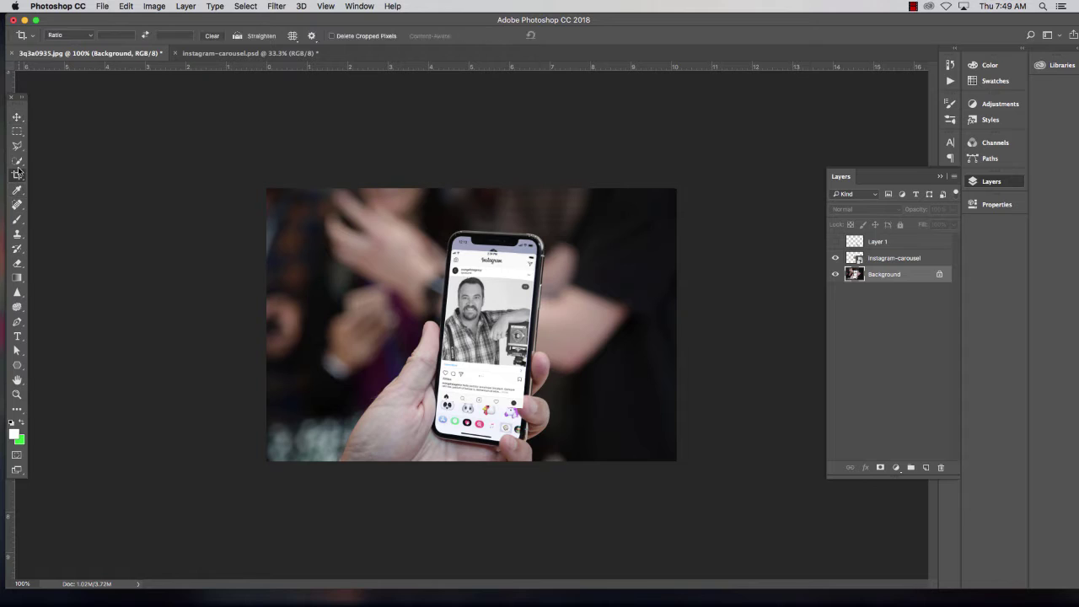
pyautogui.click(17, 161)
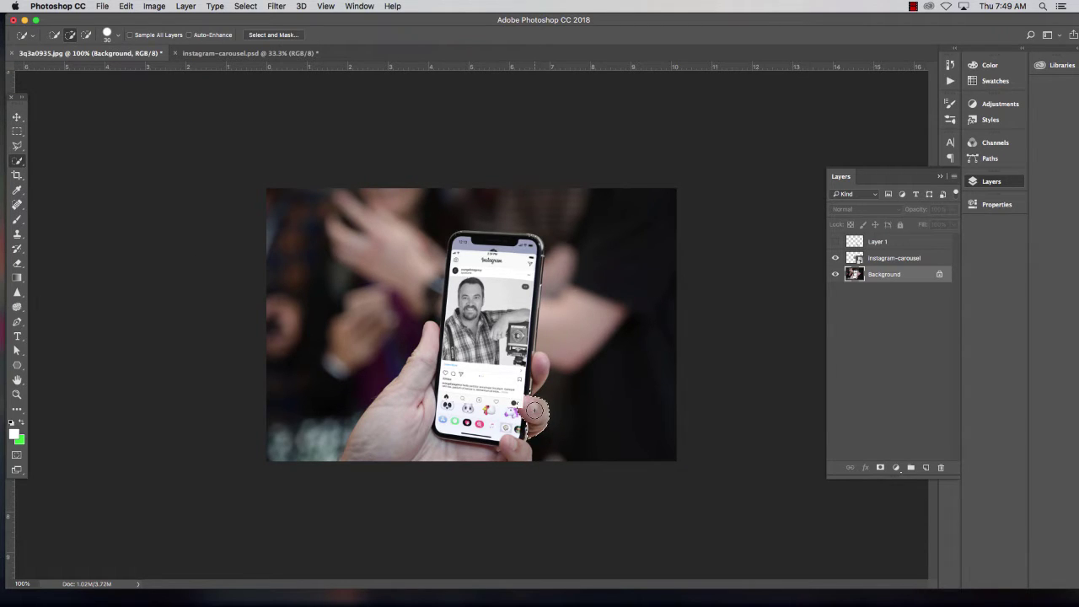
pyautogui.press('super+alt+shift+n')
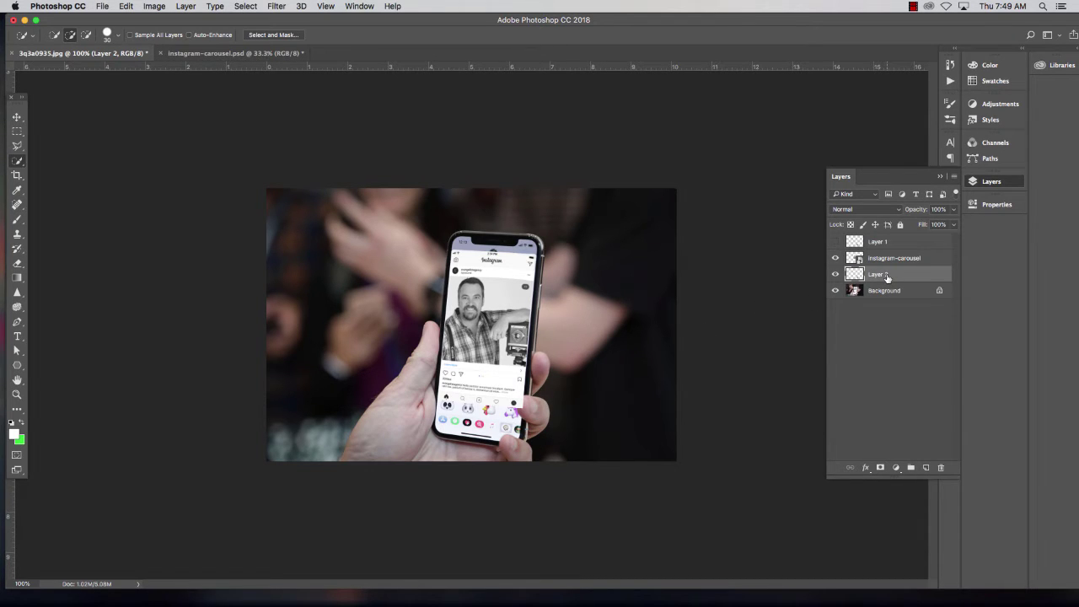
# Check the copied thumb by toggling layers, then move Layer 2 above instagram-carousel.
pyautogui.click(836, 290)
pyautogui.click(836, 258)
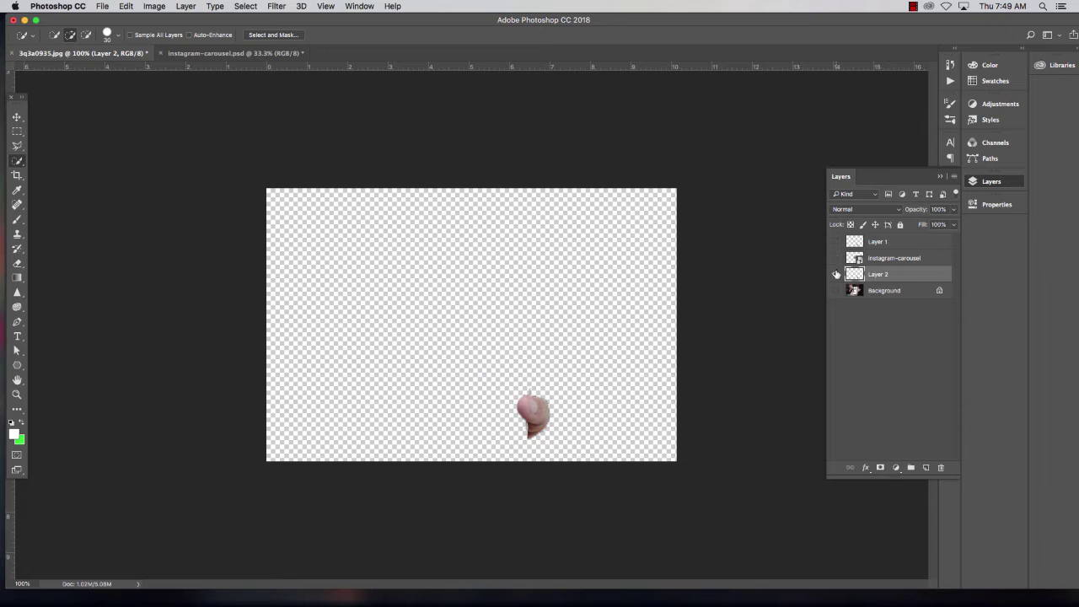
pyautogui.click(835, 291)
pyautogui.click(836, 258)
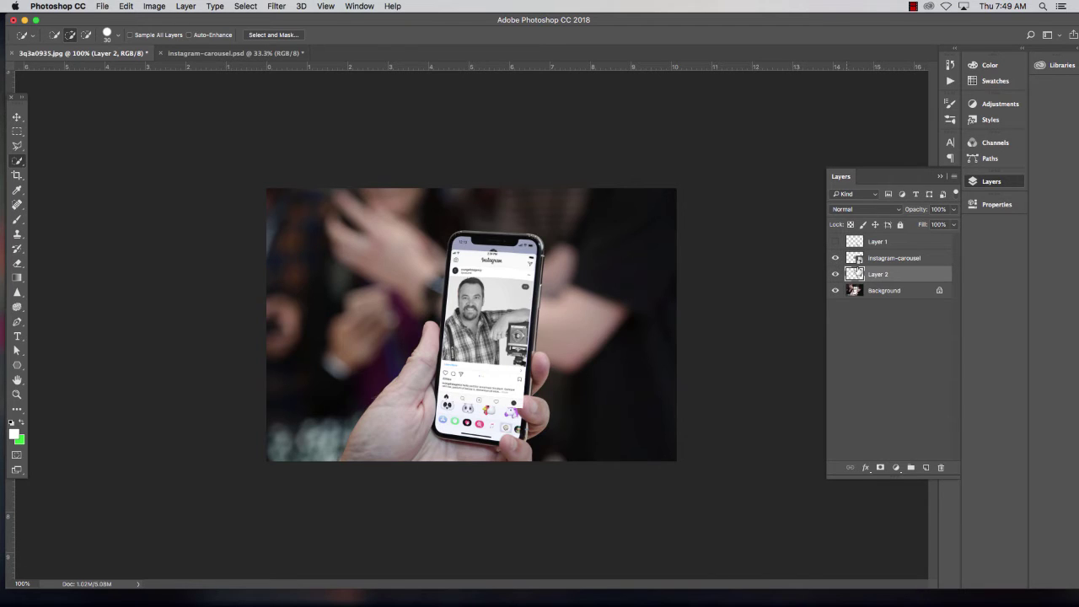
pyautogui.moveTo(908, 282); pyautogui.dragTo(896, 258)
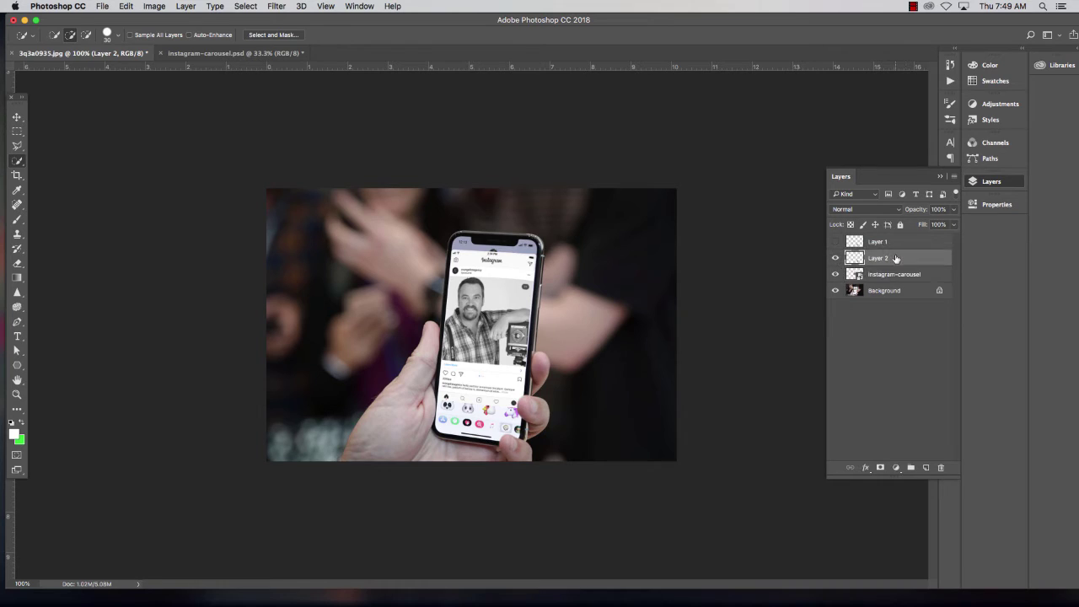